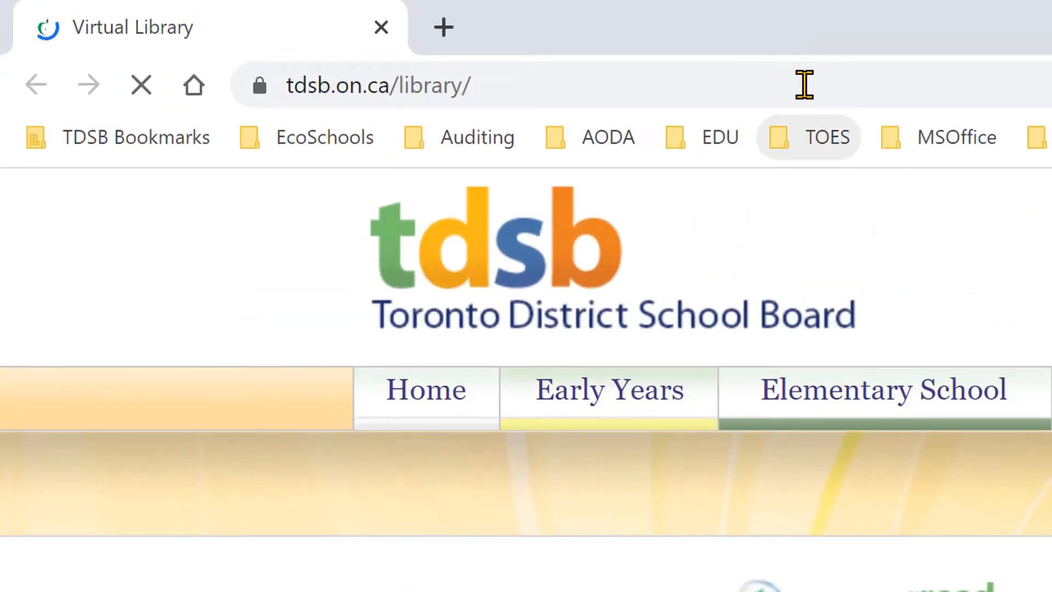
Step: Go to the Google My Maps site at mymaps.google.com
{"action": "left_click", "coordinate": [804, 85]}
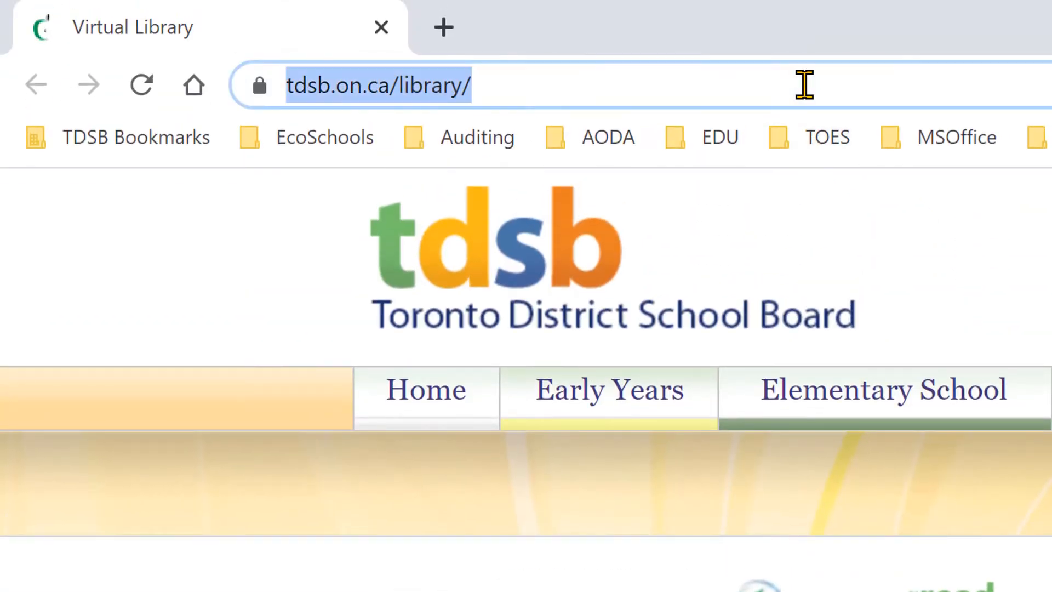
{"action": "type", "text": "my"}
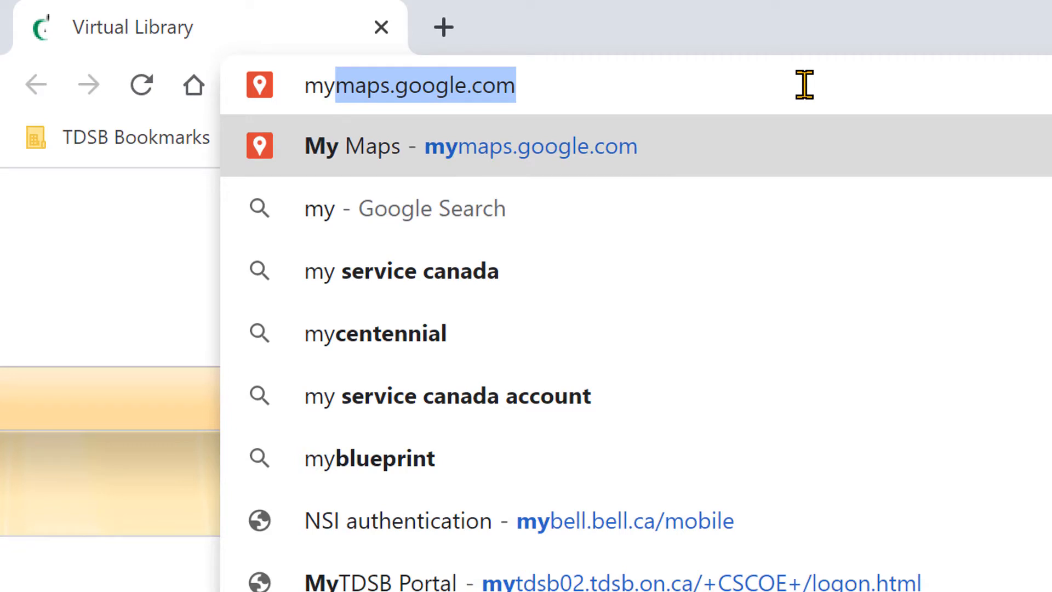
{"action": "key", "text": "Return"}
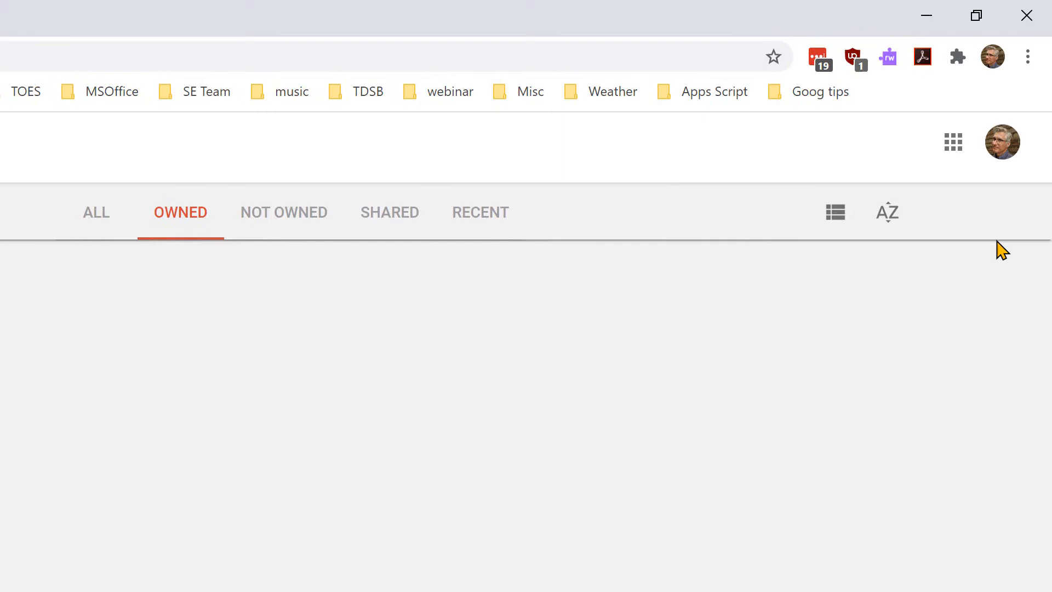
Step: Check which Google account is signed in and open the Tree tour map
{"action": "left_click", "coordinate": [1003, 152]}
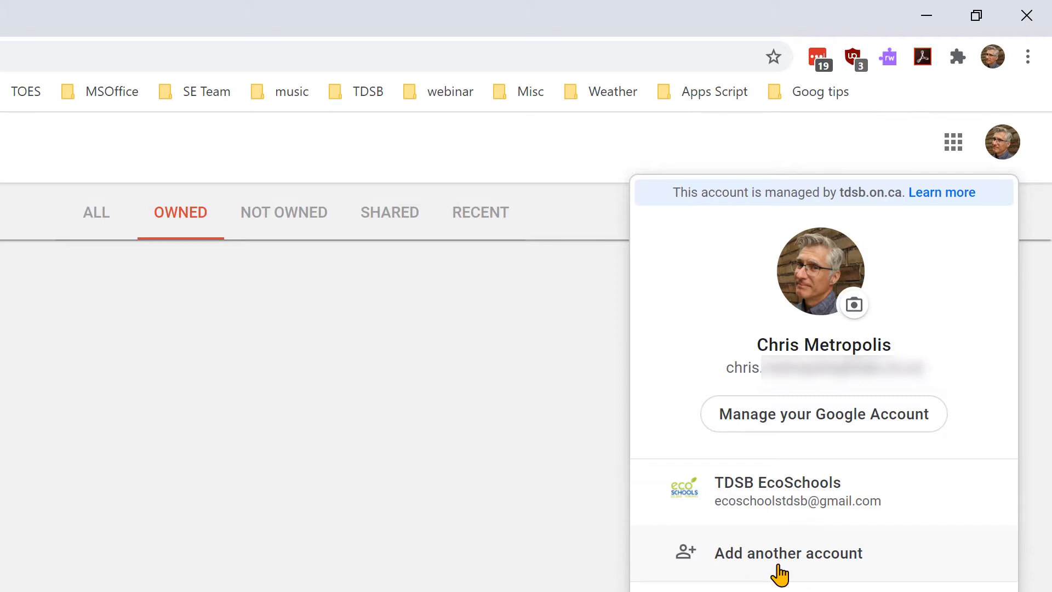
{"action": "left_click", "coordinate": [259, 466]}
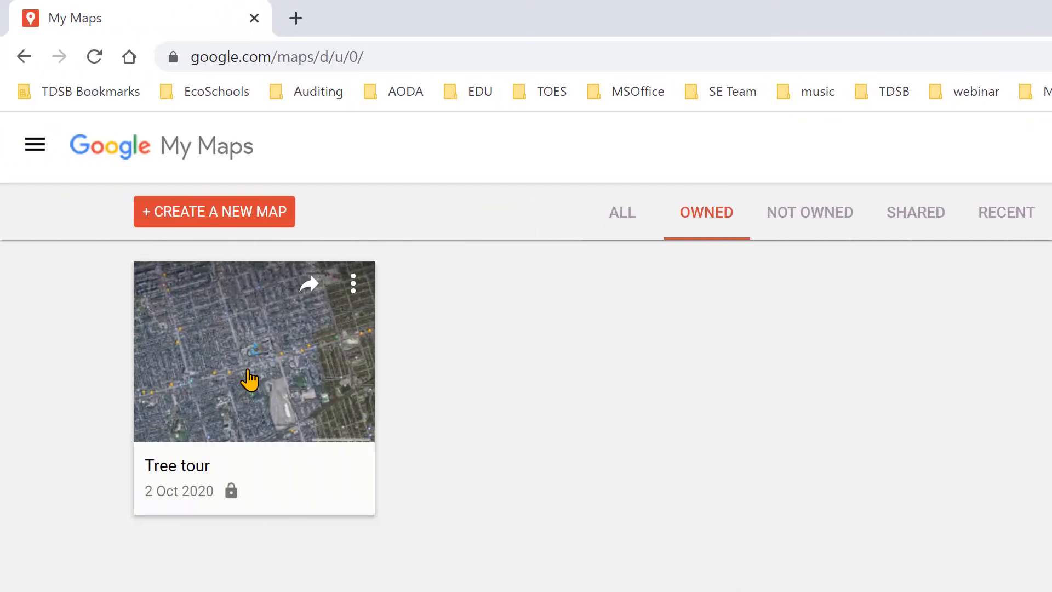
{"action": "left_click", "coordinate": [240, 368]}
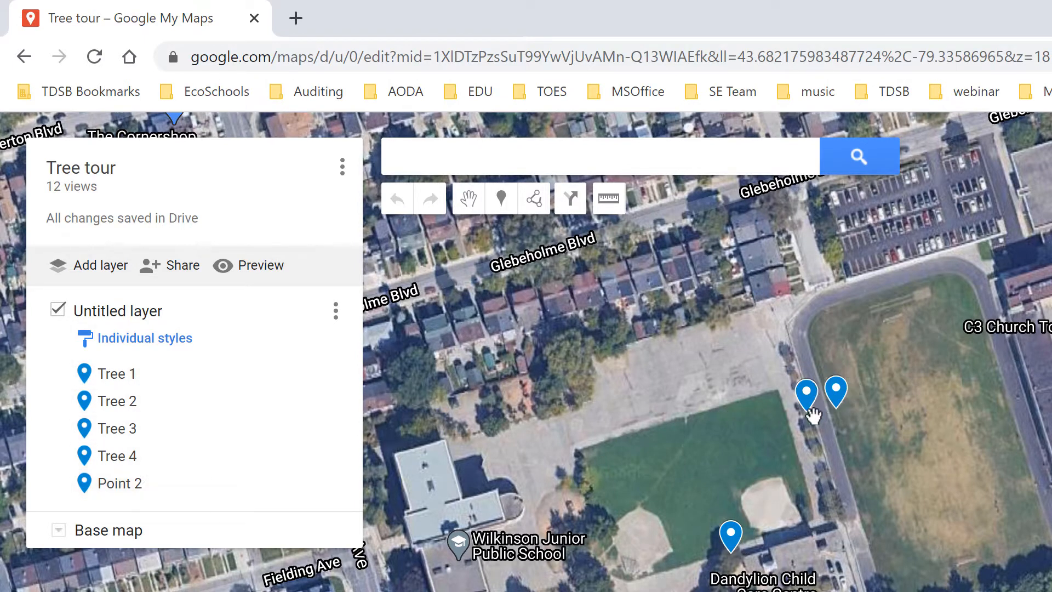
Step: Delete the stray Point 2 marker beside the running track from the untitled layer
{"action": "scroll", "coordinate": [824, 425], "scroll_direction": "up", "scroll_amount": 1}
{"action": "scroll", "coordinate": [840, 408], "scroll_direction": "up", "scroll_amount": 2}
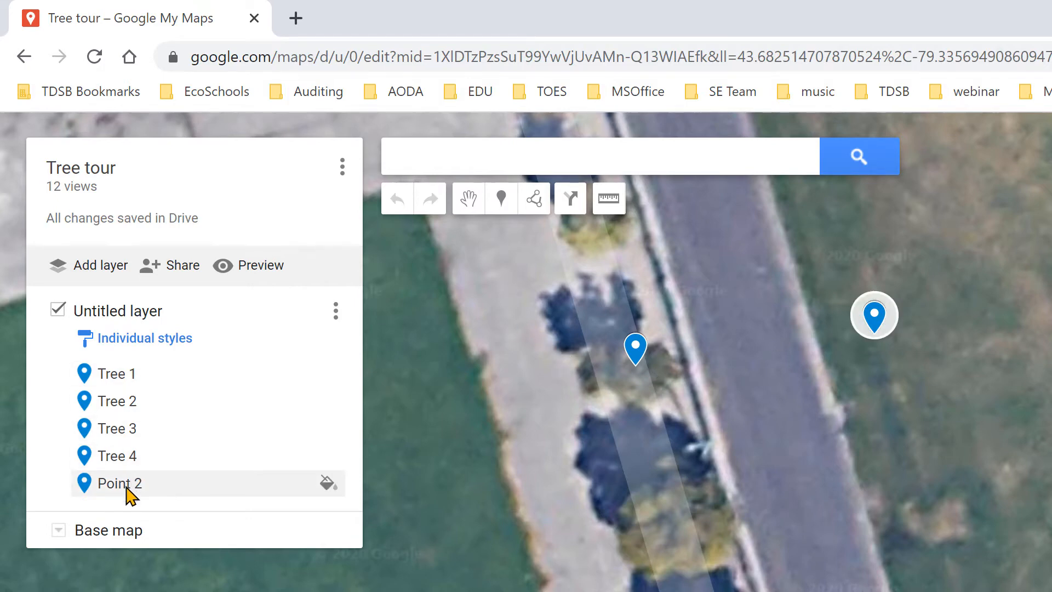
{"action": "left_click", "coordinate": [127, 486]}
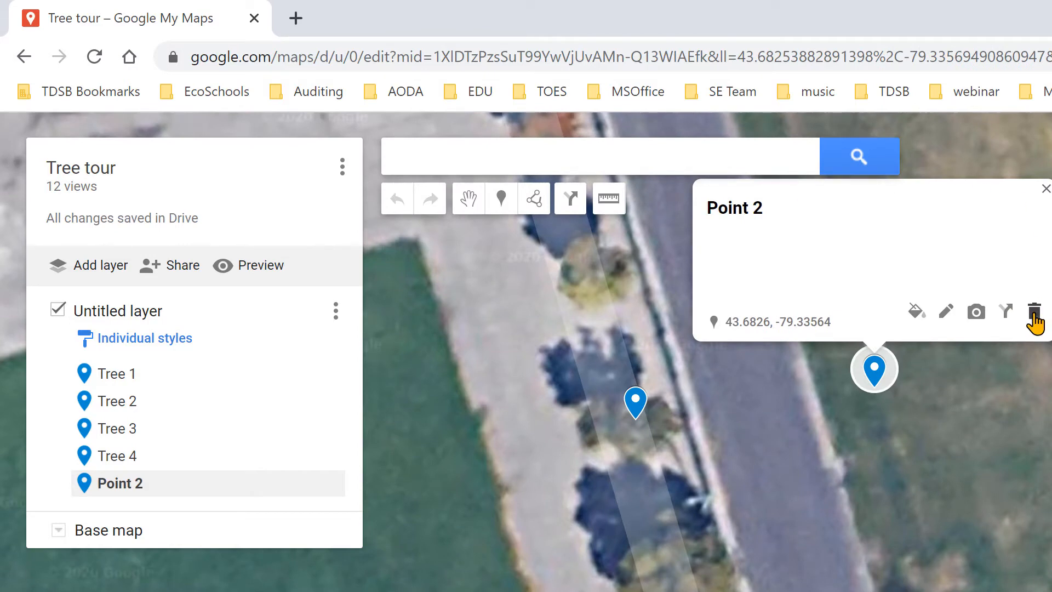
{"action": "left_click", "coordinate": [1034, 313]}
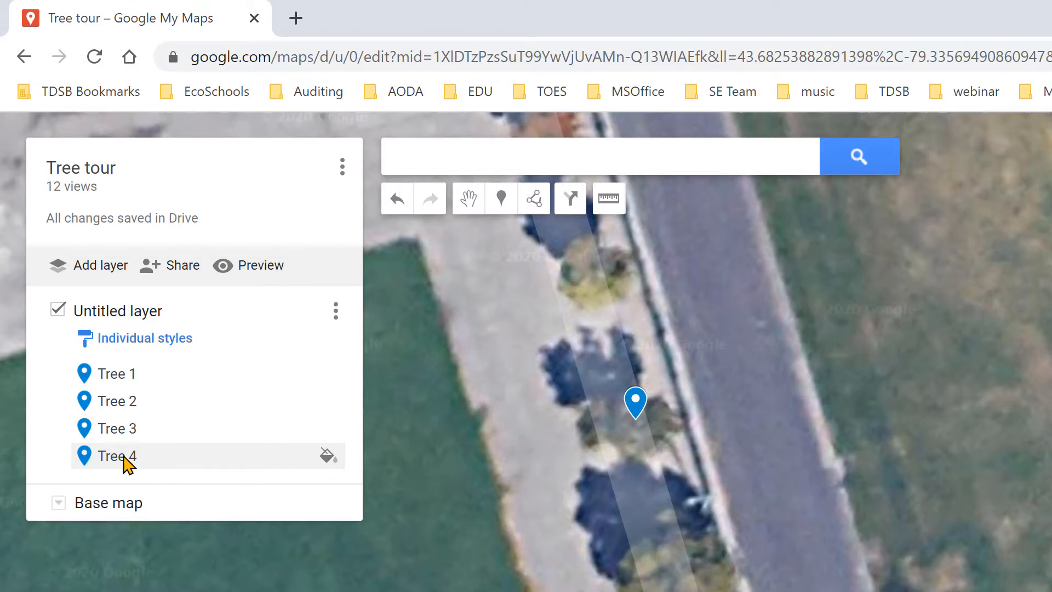
Step: Examine the Tree 4 marker's photo and editable details, leaving them unedited and closing its information card
{"action": "left_click", "coordinate": [124, 458]}
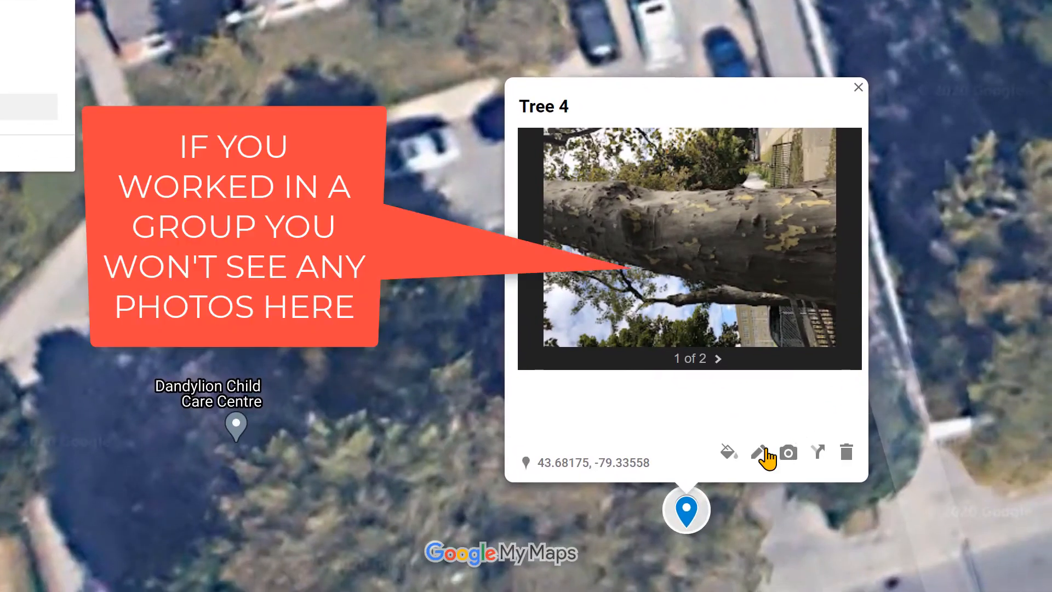
{"action": "left_click", "coordinate": [760, 455]}
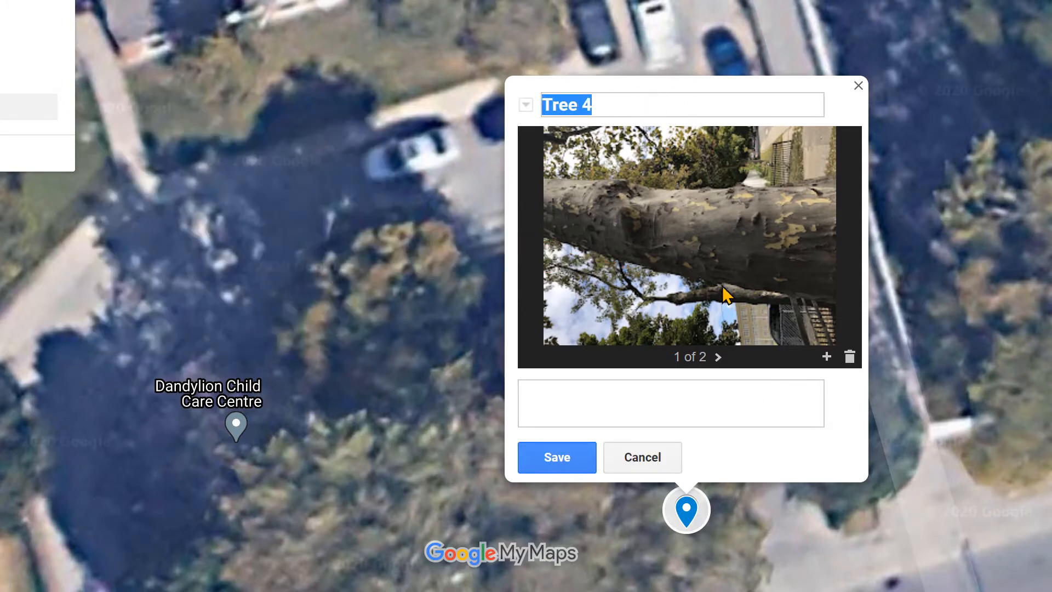
{"action": "left_click", "coordinate": [652, 457]}
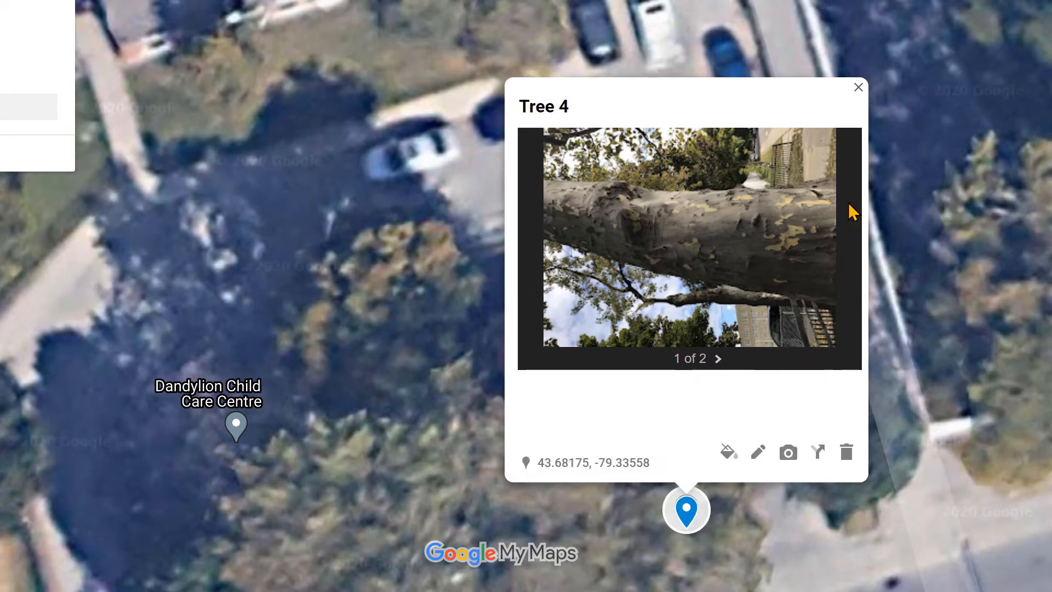
{"action": "left_click", "coordinate": [871, 21]}
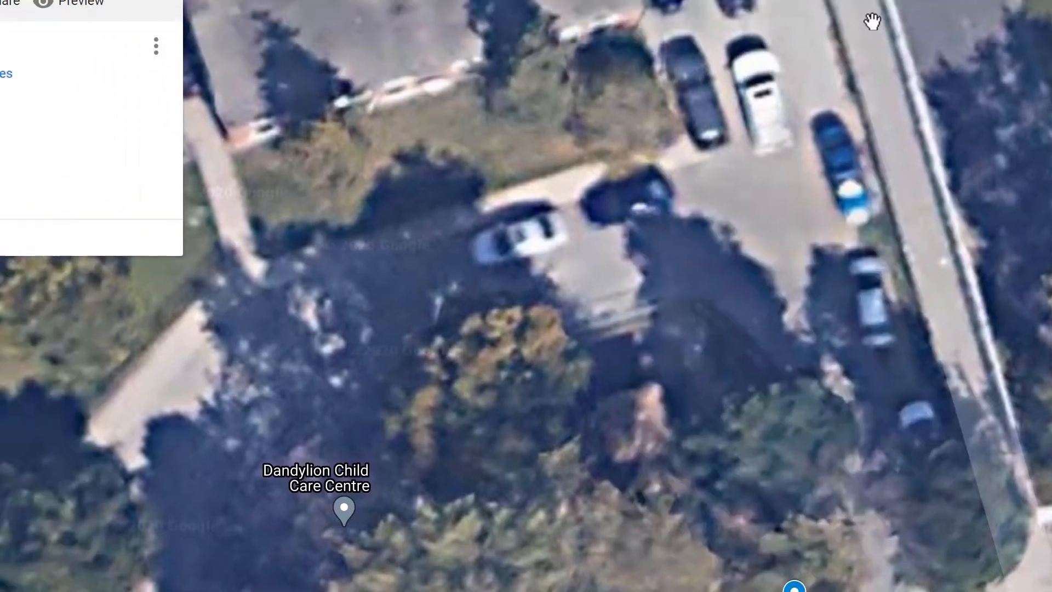
Step: View both photos attached to the Tree 2 marker
{"action": "left_click", "coordinate": [153, 273]}
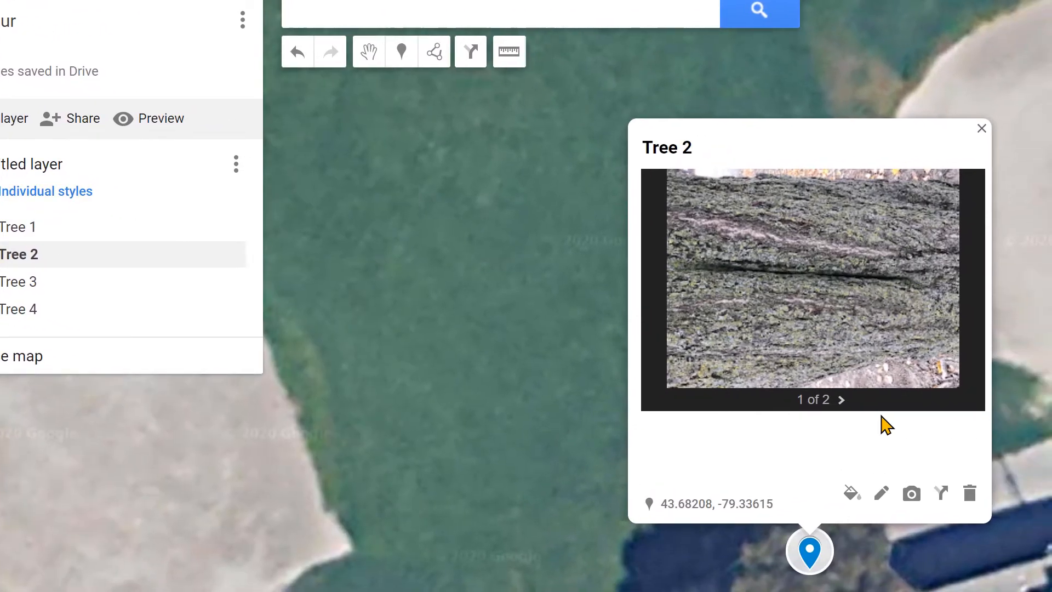
{"action": "left_click", "coordinate": [840, 403]}
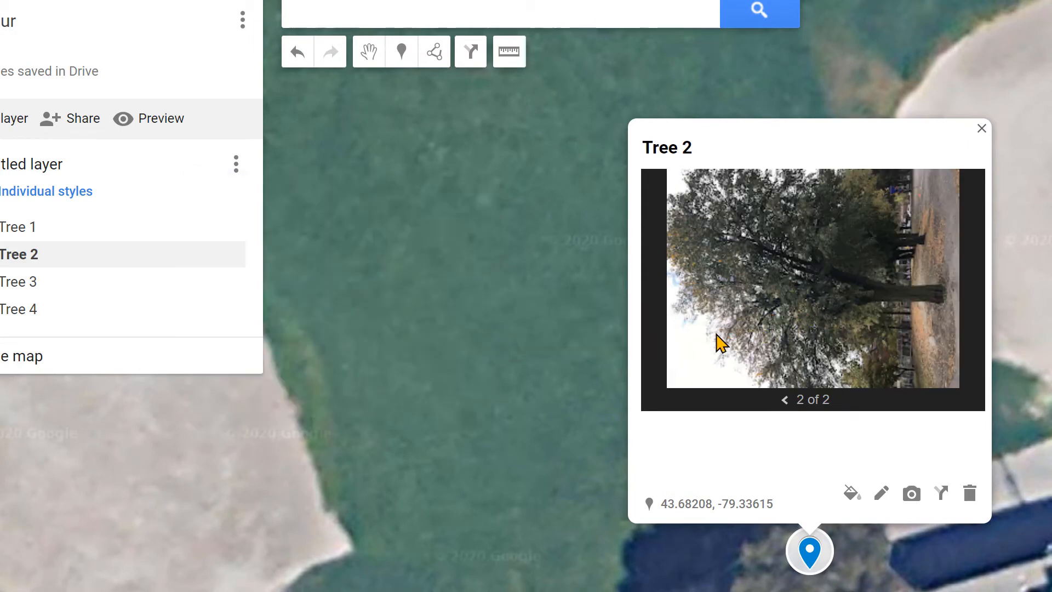
{"action": "left_click", "coordinate": [784, 400]}
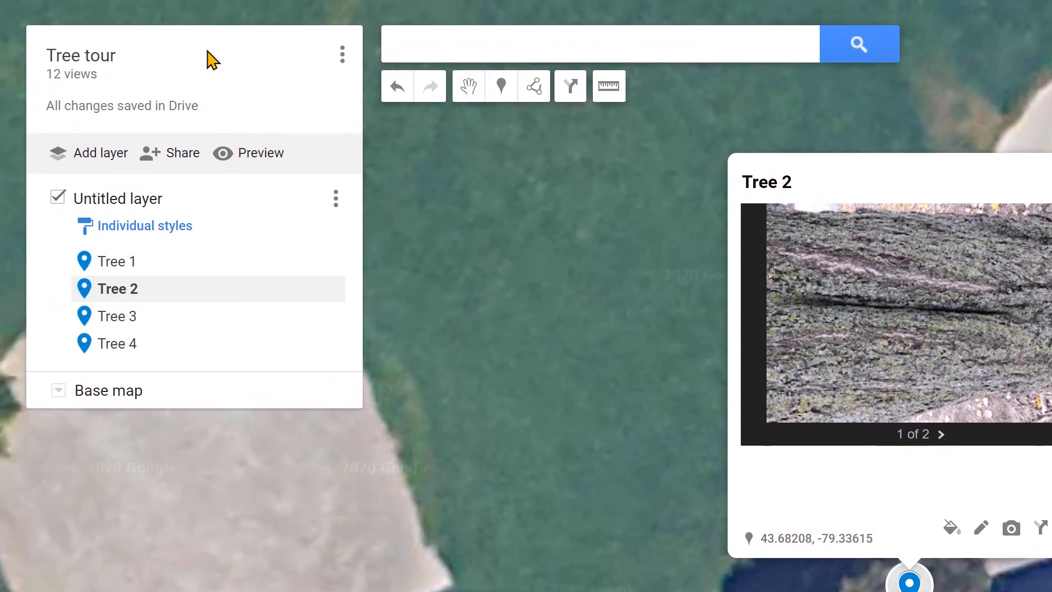
Step: Export the entire map as a KMZ file and save it to the Desktop as Tree tour.kmz
{"action": "left_click", "coordinate": [342, 57]}
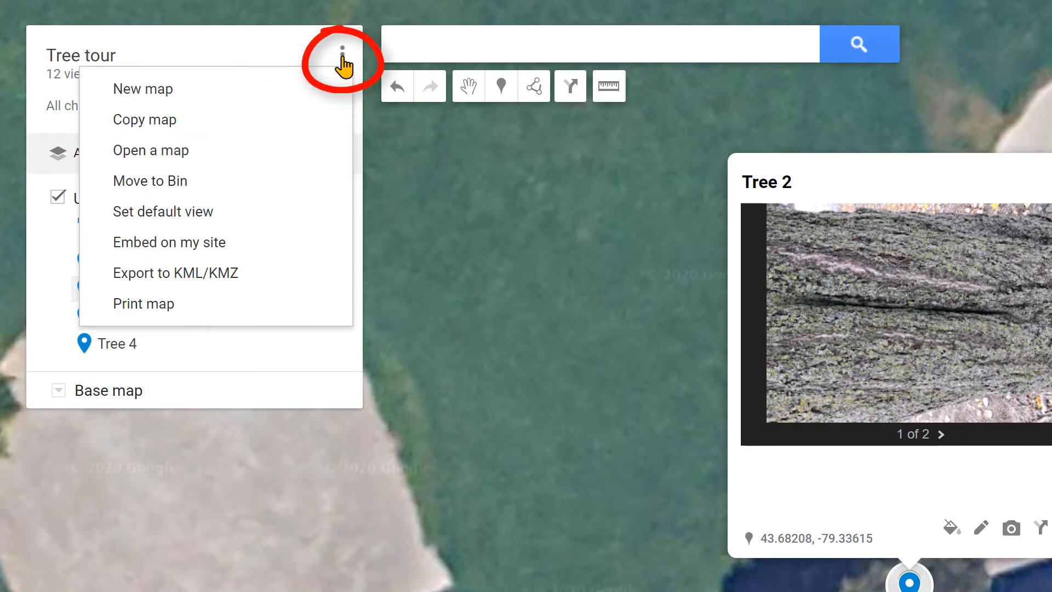
{"action": "left_click", "coordinate": [205, 274]}
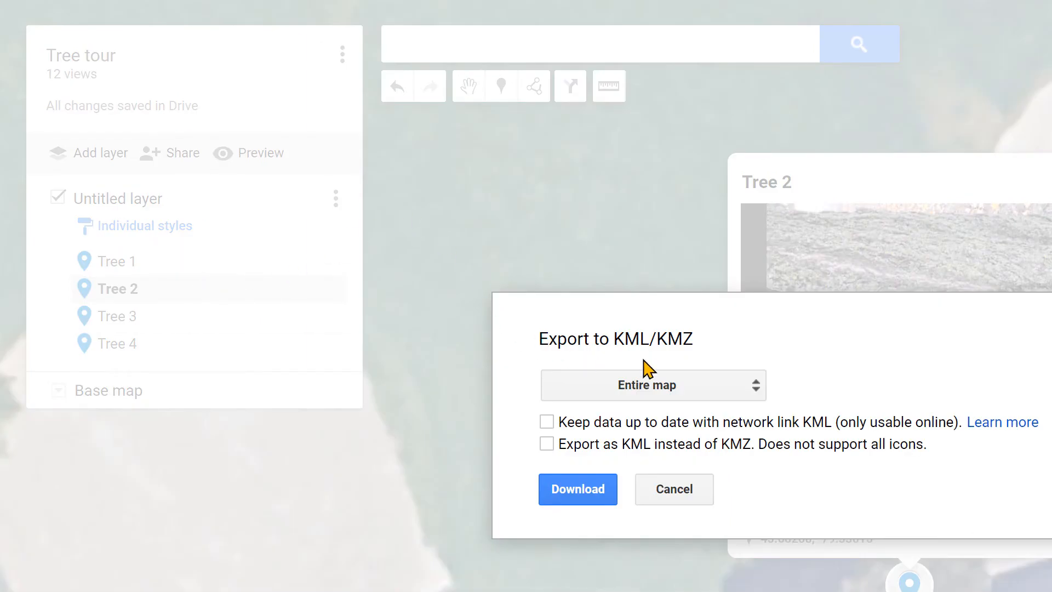
{"action": "left_click", "coordinate": [579, 489]}
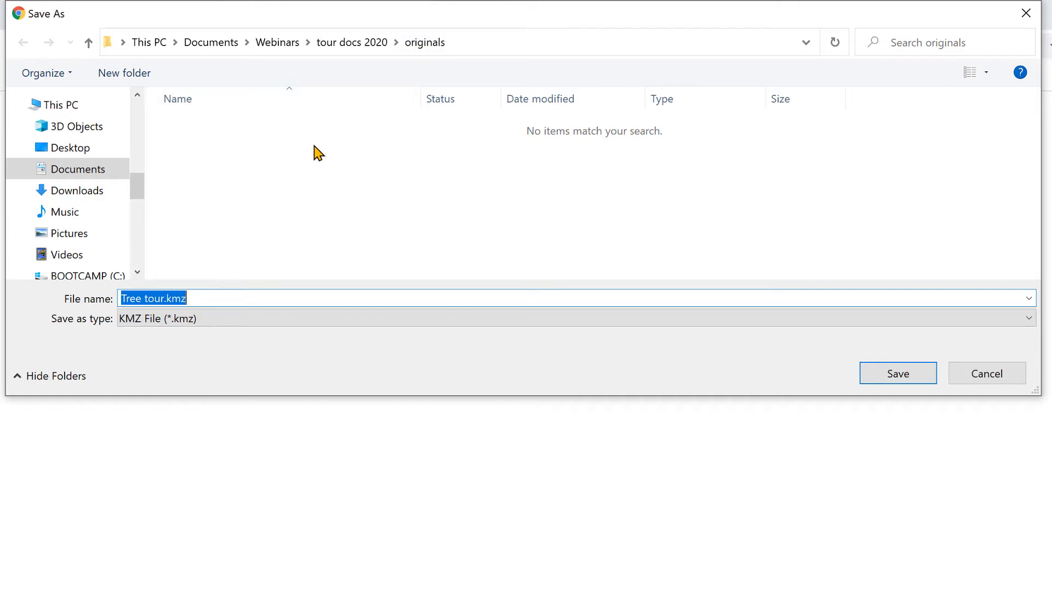
{"action": "left_click", "coordinate": [72, 153]}
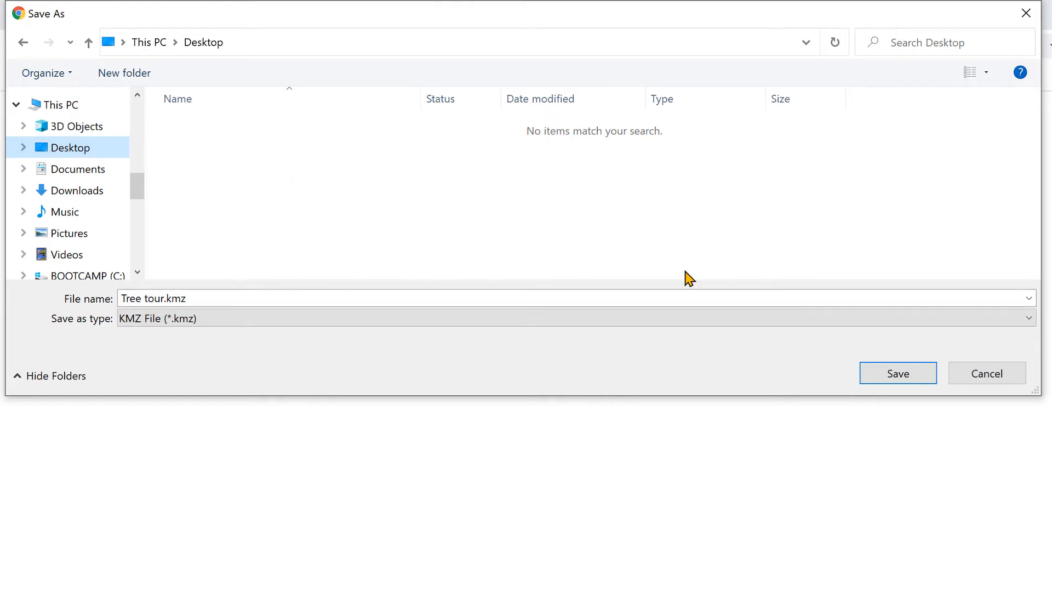
{"action": "left_click", "coordinate": [895, 375]}
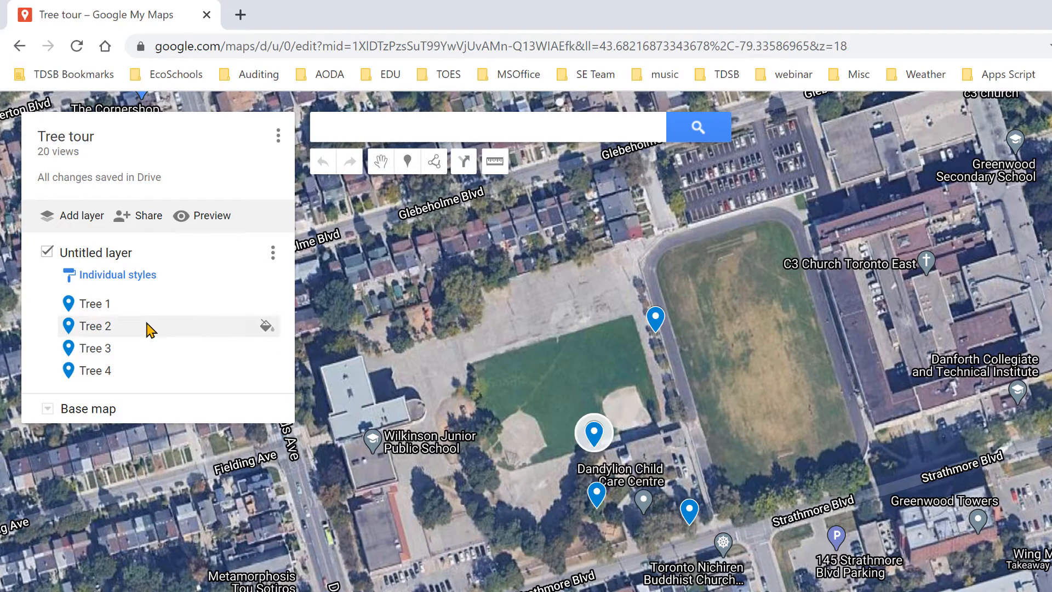
Step: Set the map's link sharing to Anyone with the link, with Viewer access
{"action": "left_click", "coordinate": [136, 221]}
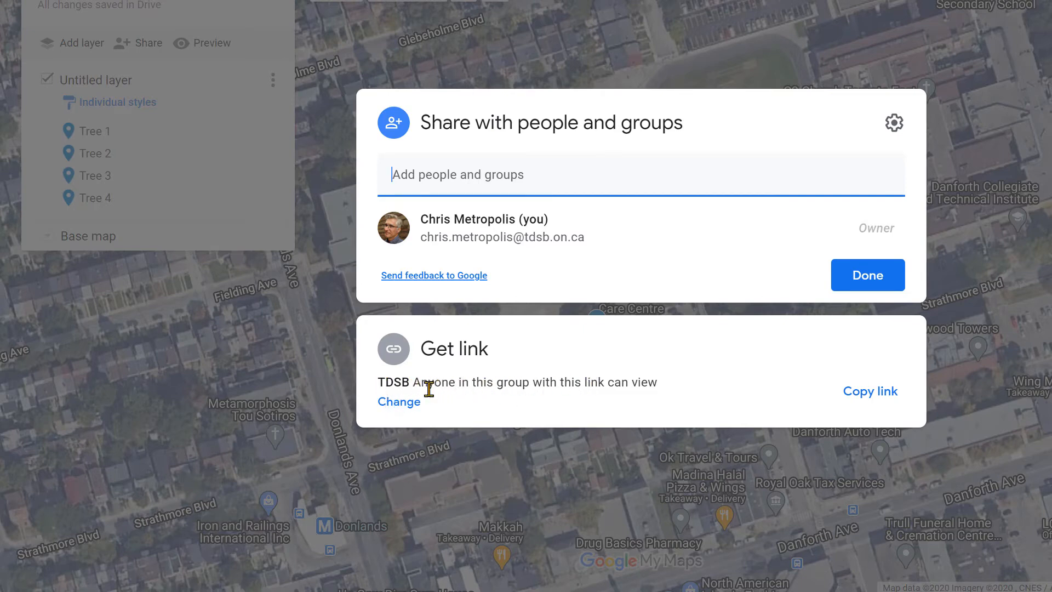
{"action": "left_click", "coordinate": [403, 406]}
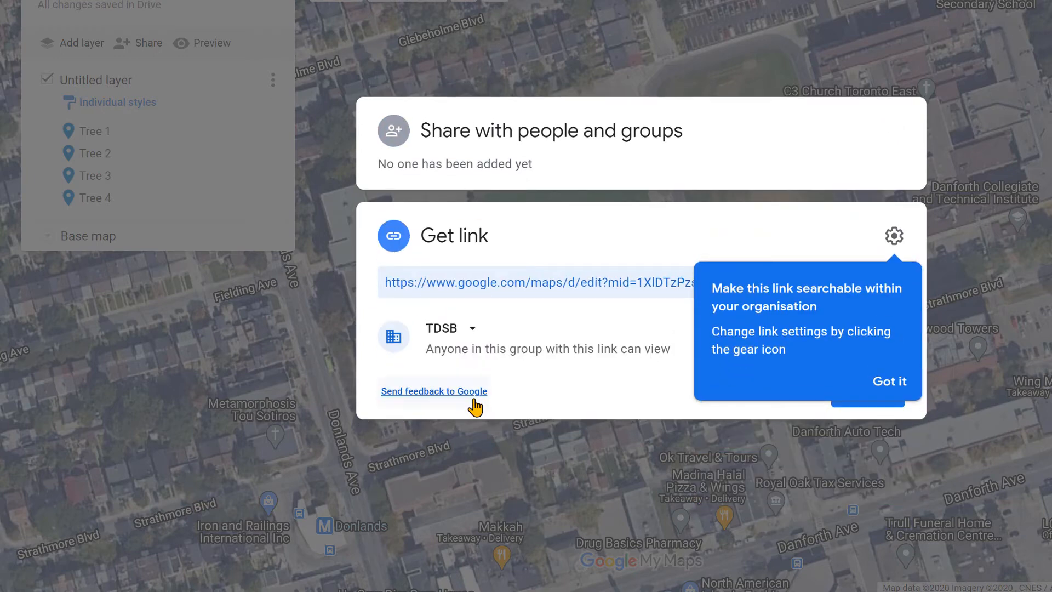
{"action": "left_click", "coordinate": [885, 385]}
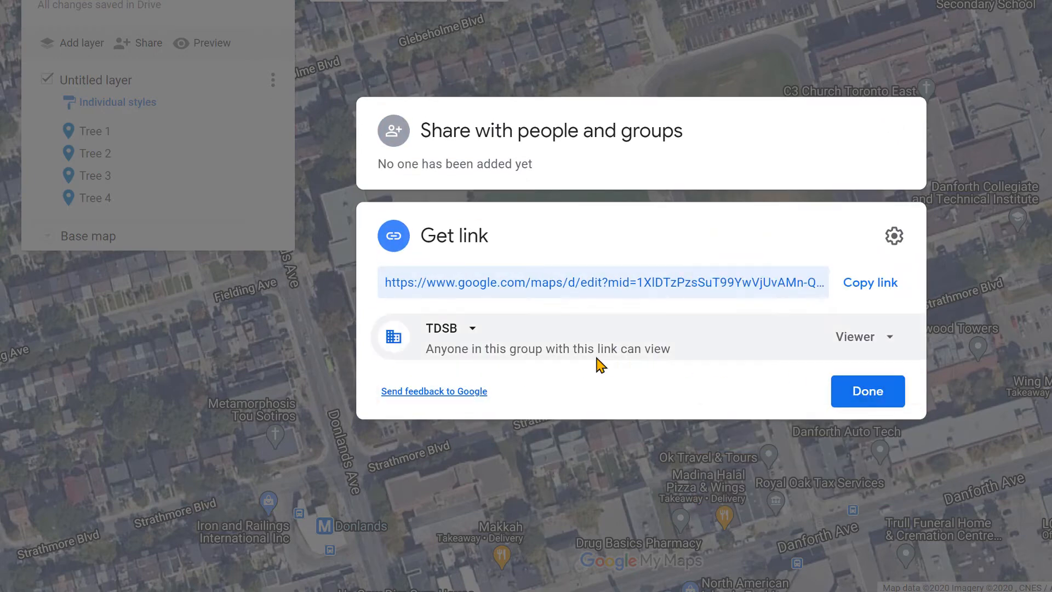
{"action": "left_click", "coordinate": [472, 331]}
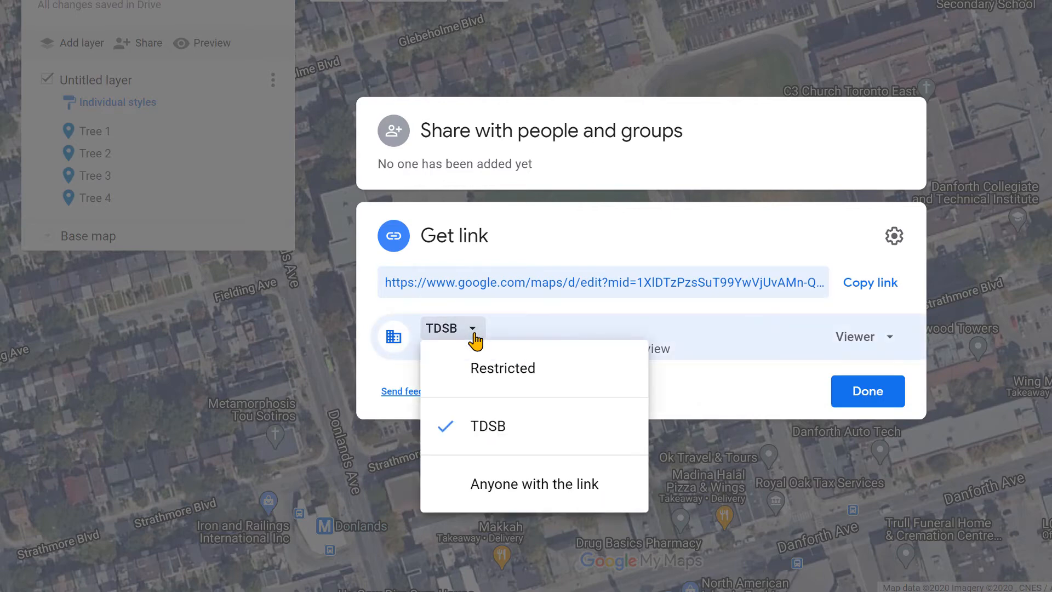
{"action": "left_click", "coordinate": [506, 491]}
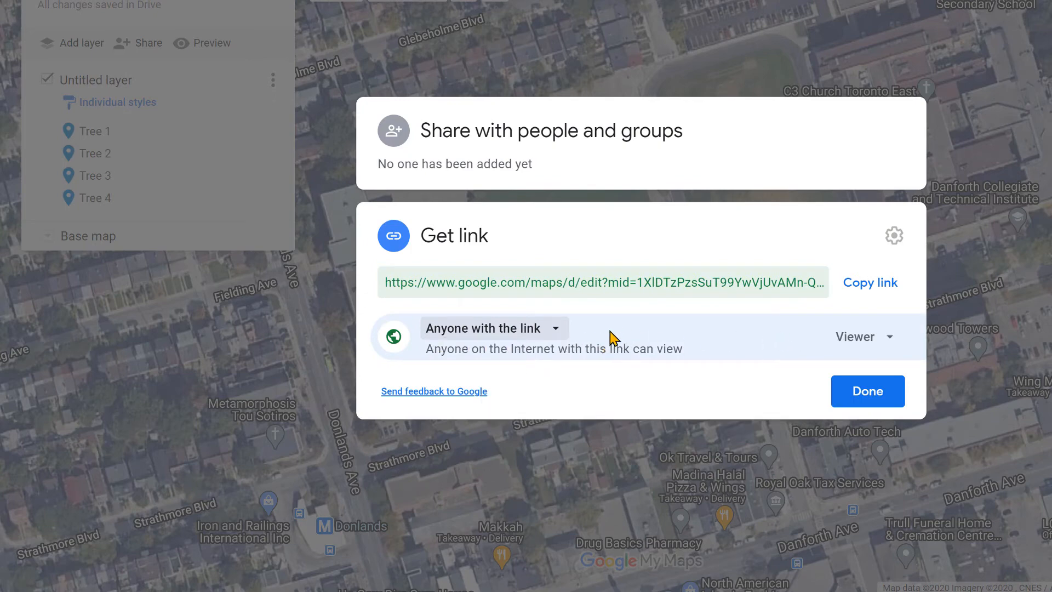
{"action": "left_click", "coordinate": [875, 396]}
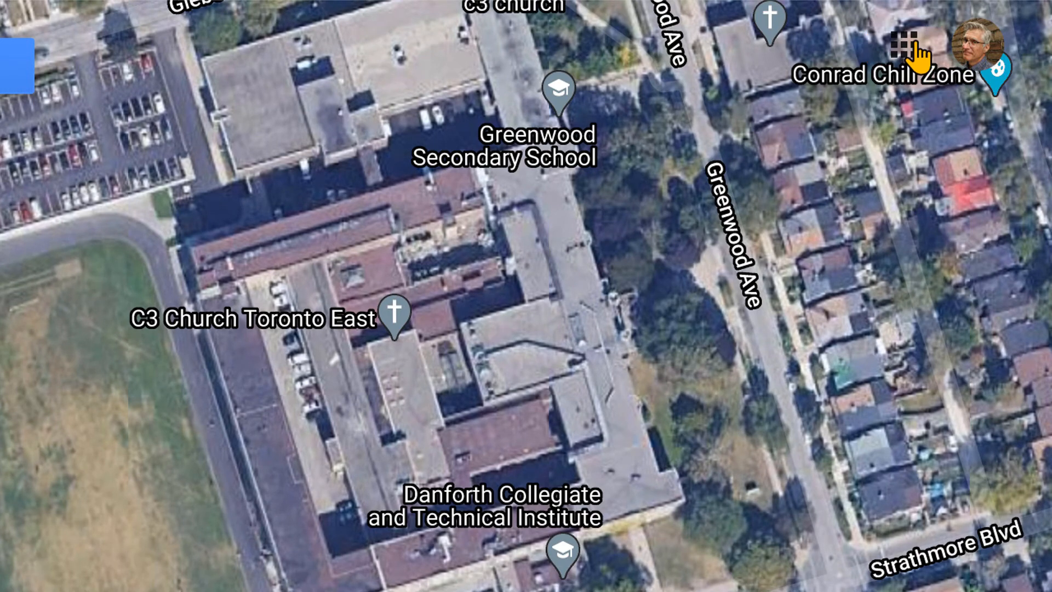
Step: Switch to Google Drive, create a folder named Tree Tour in My Drive and open it
{"action": "left_click", "coordinate": [907, 44]}
{"action": "left_click", "coordinate": [754, 182]}
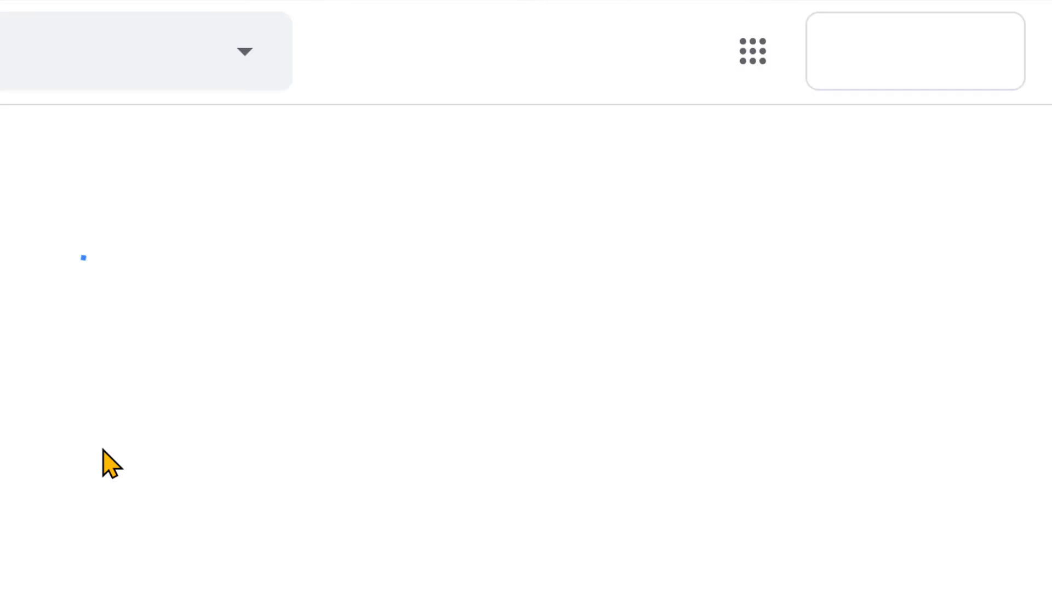
{"action": "left_click", "coordinate": [38, 112]}
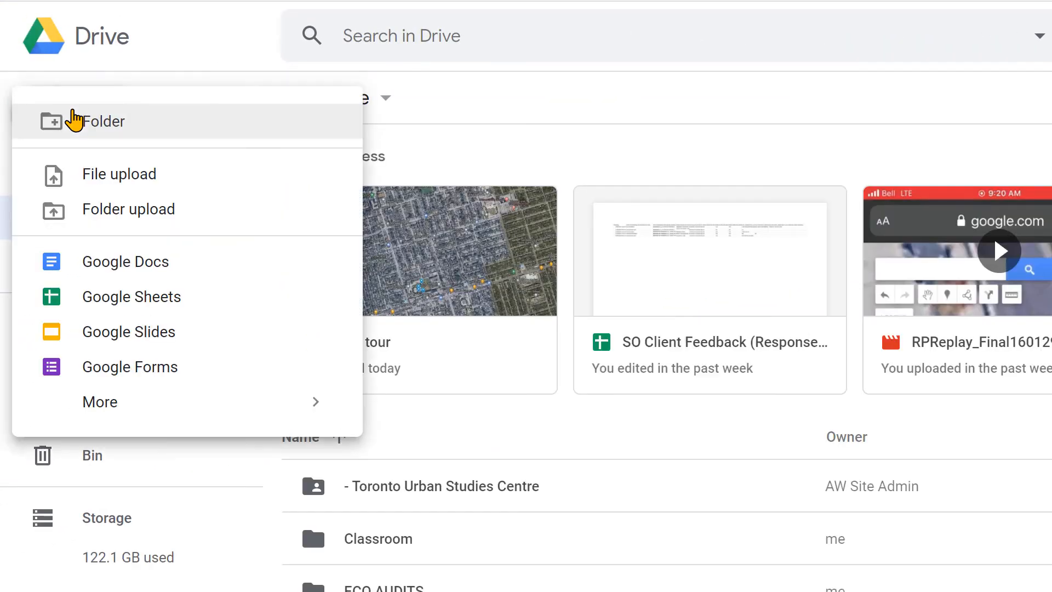
{"action": "left_click", "coordinate": [107, 132]}
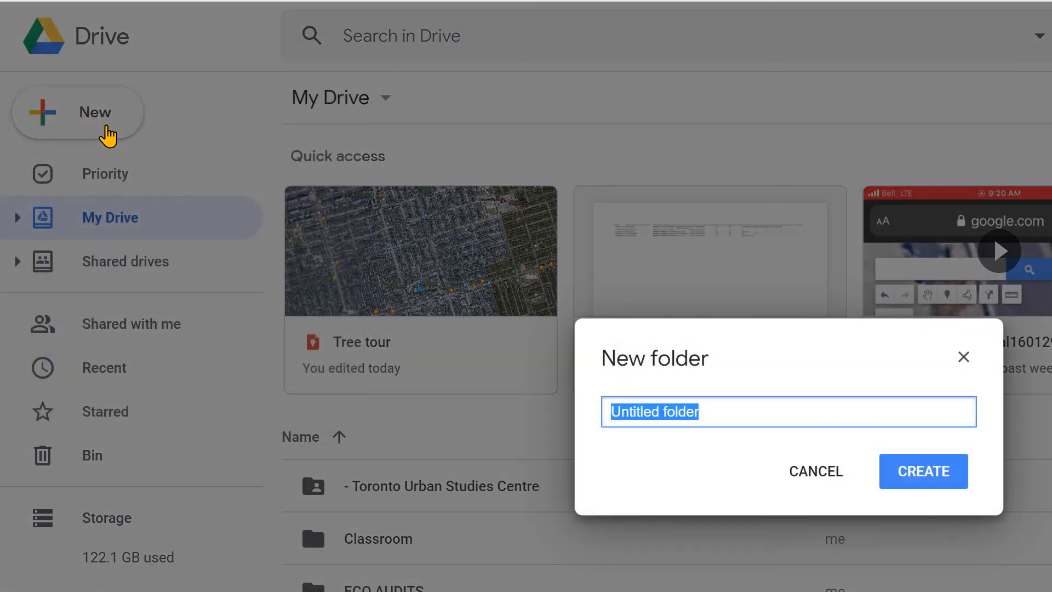
{"action": "type", "text": "Tree"}
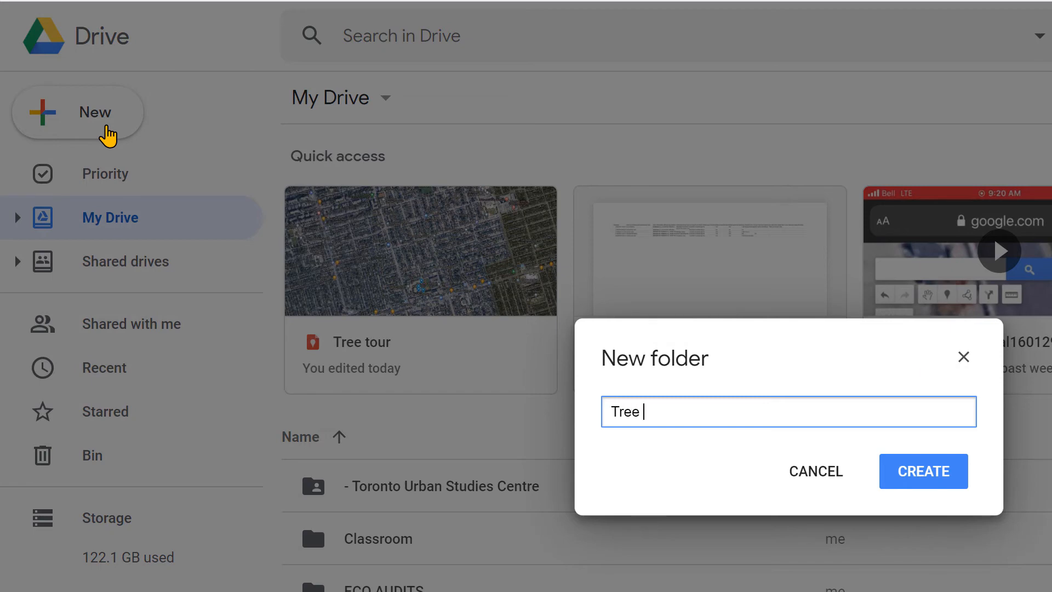
{"action": "type", "text": " Tour"}
{"action": "key", "text": "Return"}
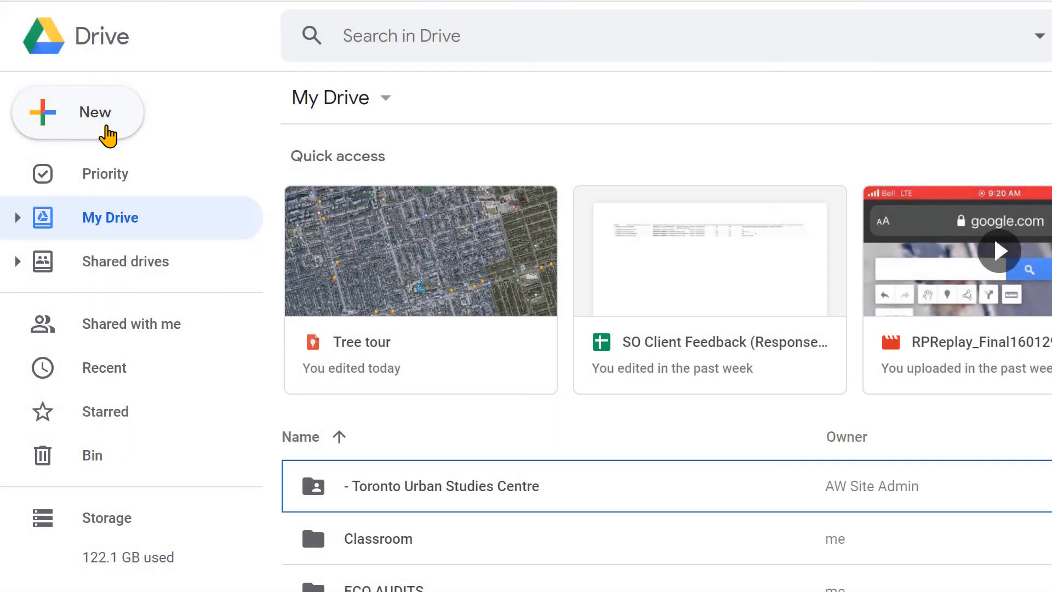
{"action": "key", "text": "Return"}
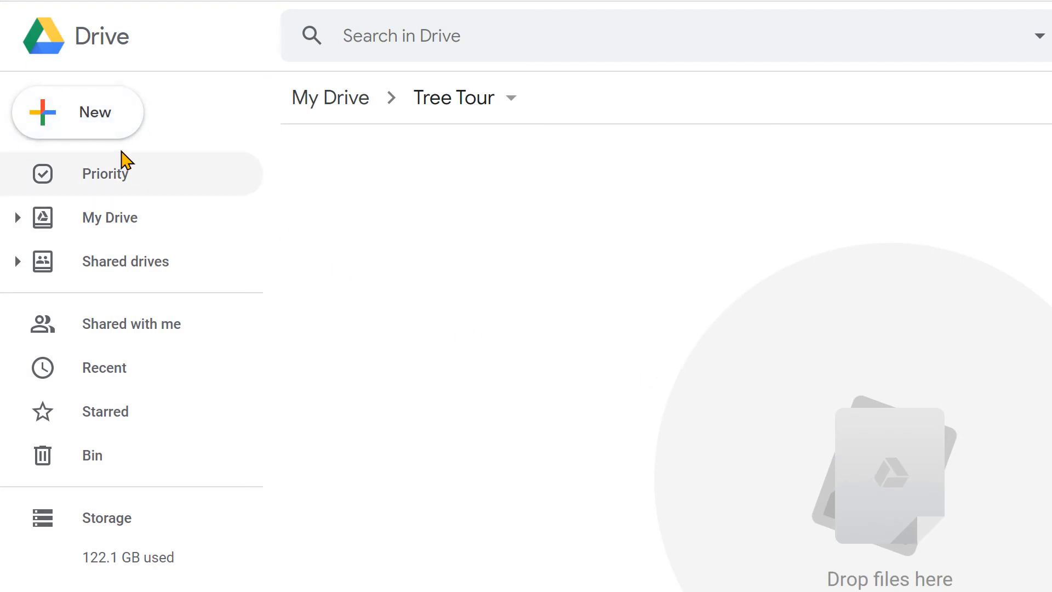
Step: Upload Tree tour.kmz from the Desktop to the Tree Tour folder
{"action": "left_click", "coordinate": [83, 114]}
{"action": "left_click", "coordinate": [89, 173]}
{"action": "left_click", "coordinate": [76, 73]}
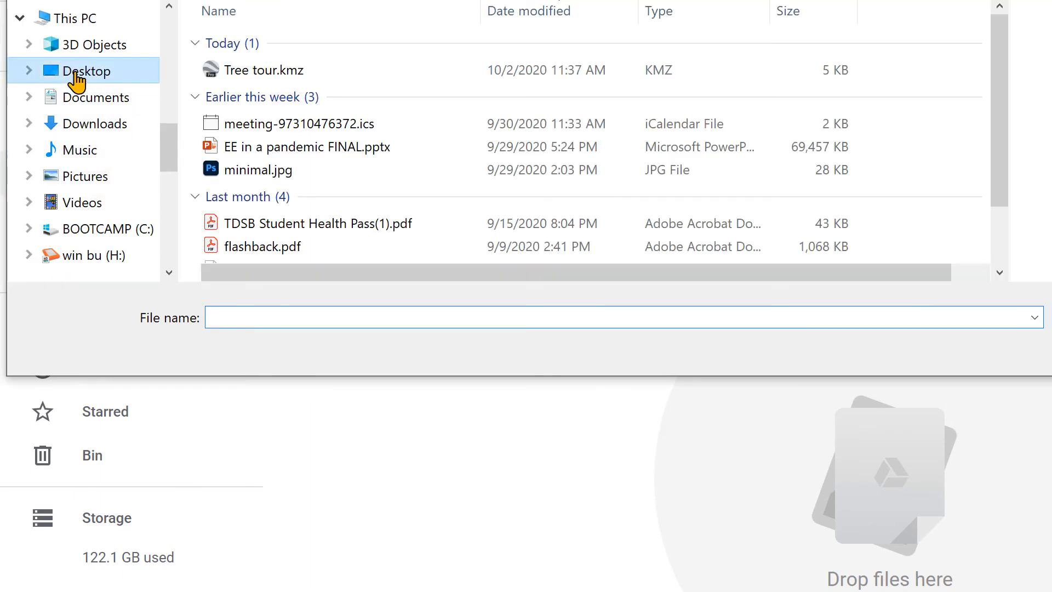
{"action": "left_click", "coordinate": [269, 22]}
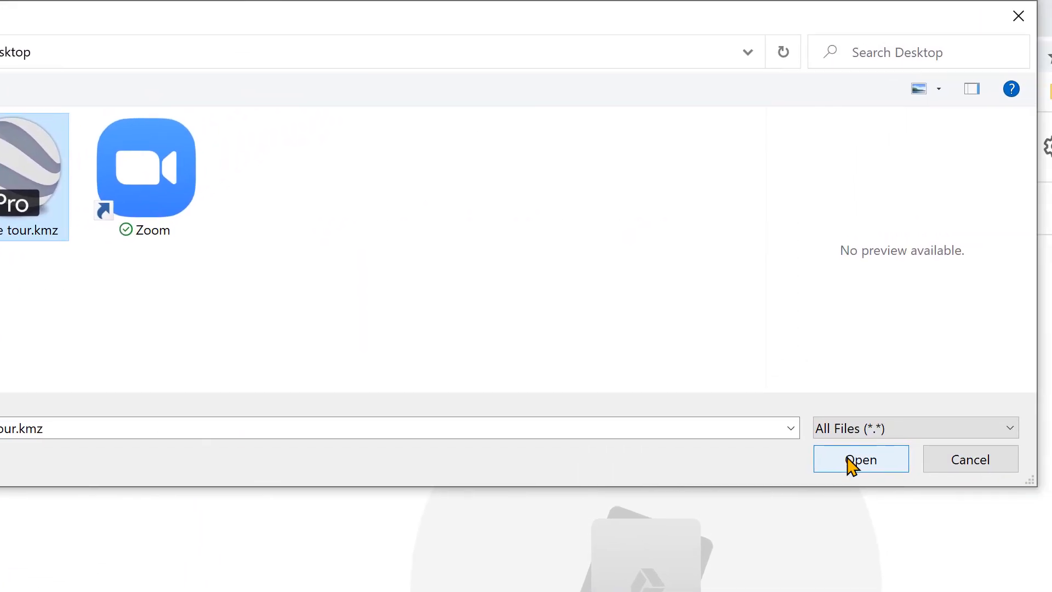
{"action": "left_click", "coordinate": [848, 460]}
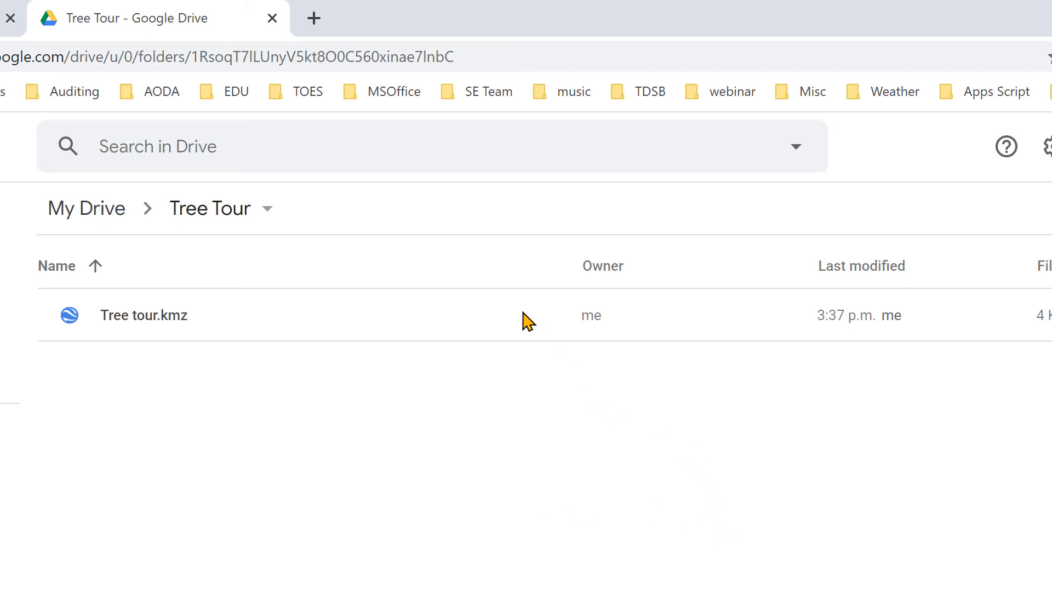
Step: Return to My Drive and open the sharing settings of the Tree Tour folder
{"action": "left_click", "coordinate": [96, 214]}
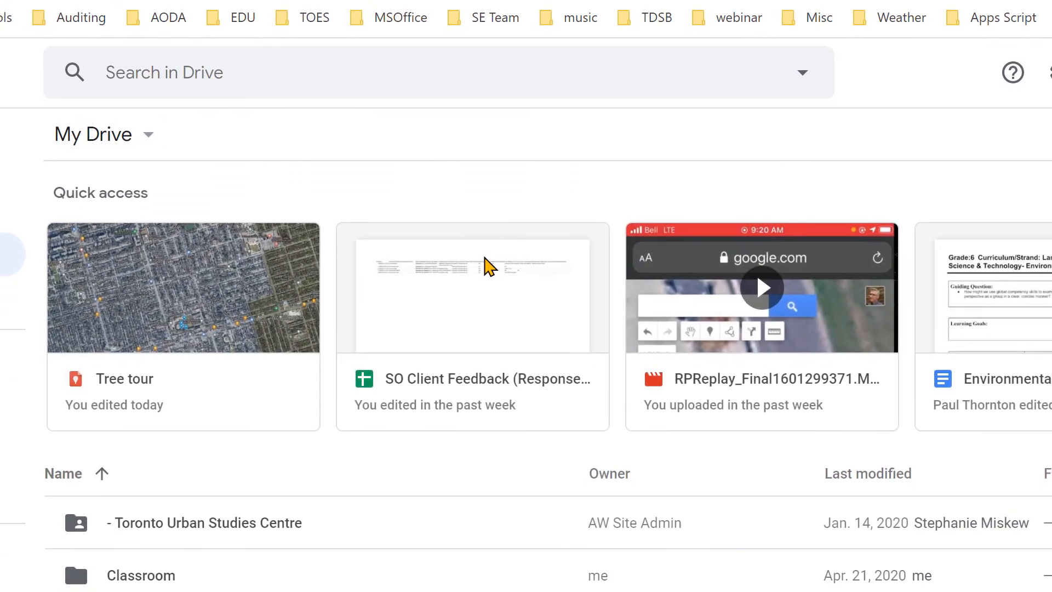
{"action": "scroll", "coordinate": [208, 478], "scroll_direction": "down", "scroll_amount": 3}
{"action": "scroll", "coordinate": [230, 501], "scroll_direction": "down", "scroll_amount": 3}
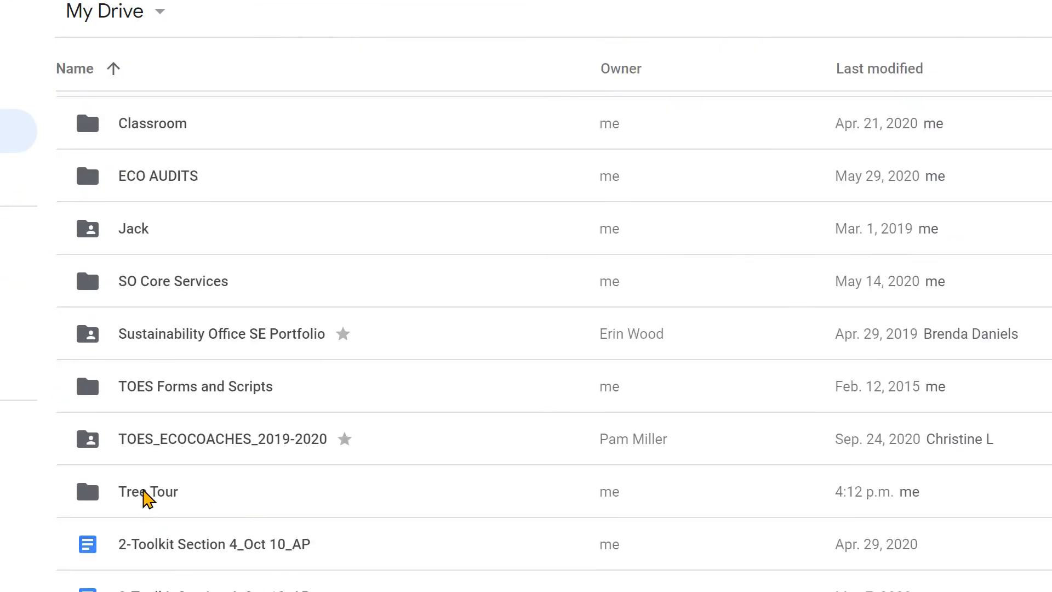
{"action": "right_click", "coordinate": [145, 490]}
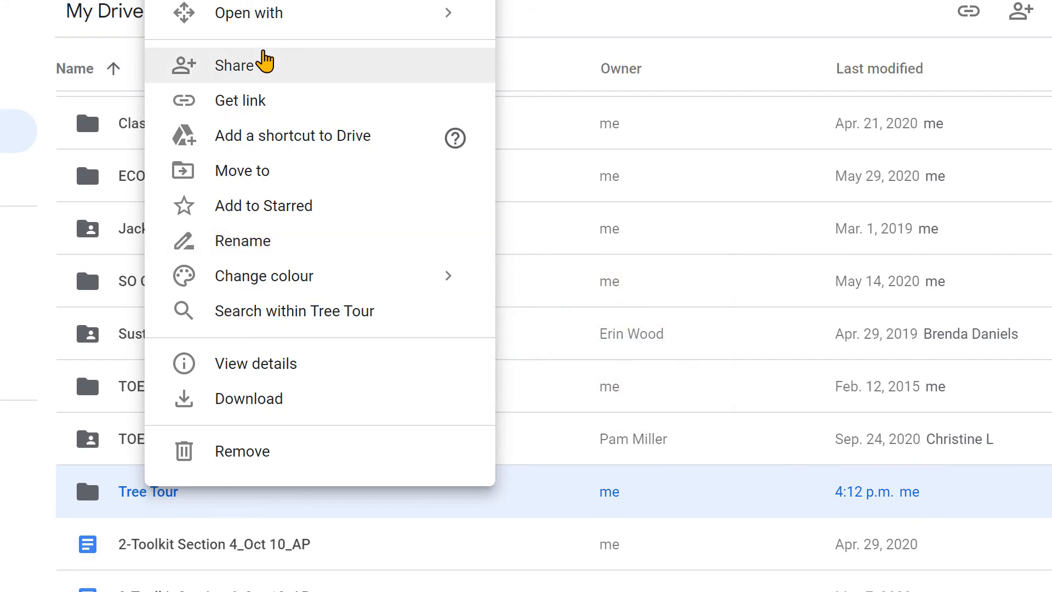
{"action": "left_click", "coordinate": [263, 70]}
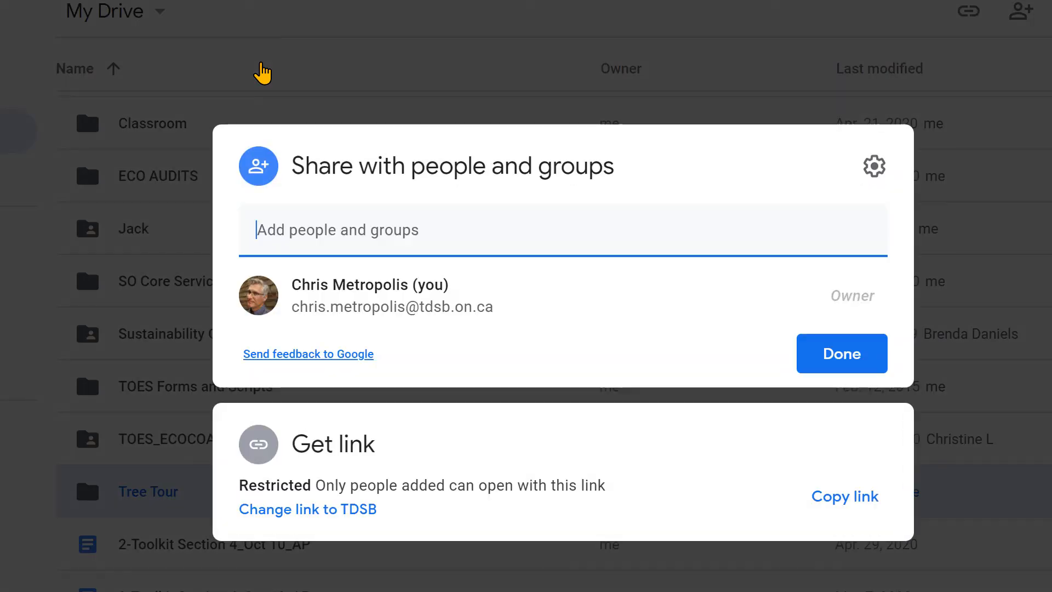
Step: View the suggested people for sharing the folder, dismiss the sharing restrictions tip and close the sharing settings without adding anyone
{"action": "left_click", "coordinate": [366, 220]}
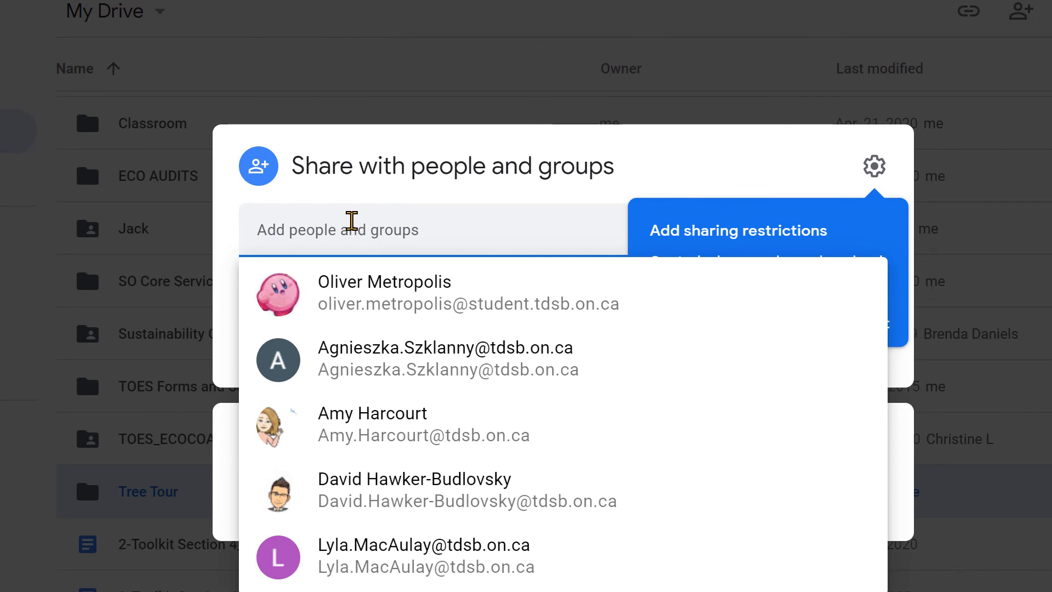
{"action": "left_click", "coordinate": [665, 157]}
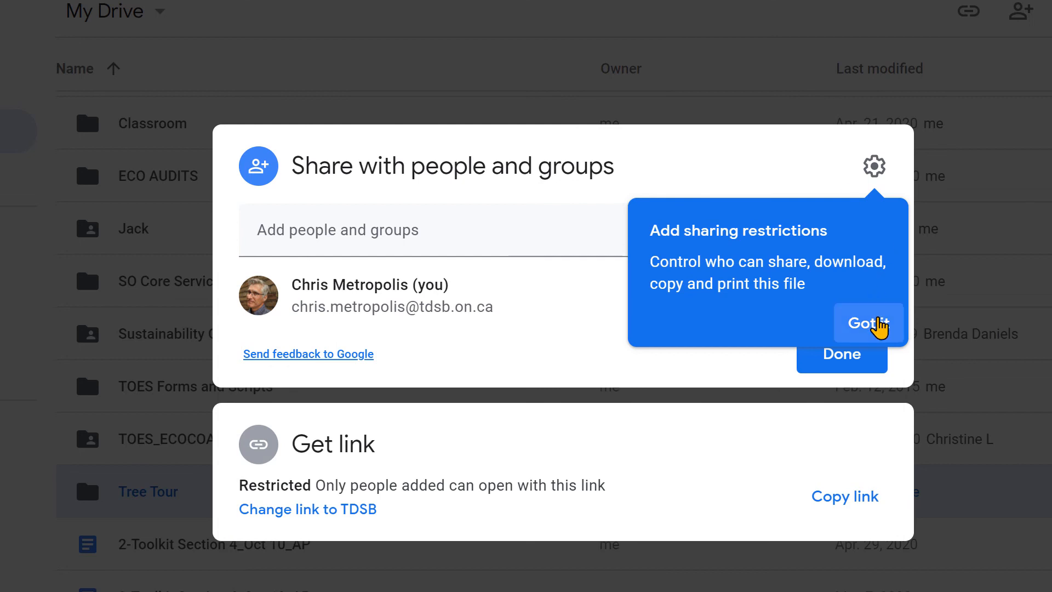
{"action": "left_click", "coordinate": [875, 325]}
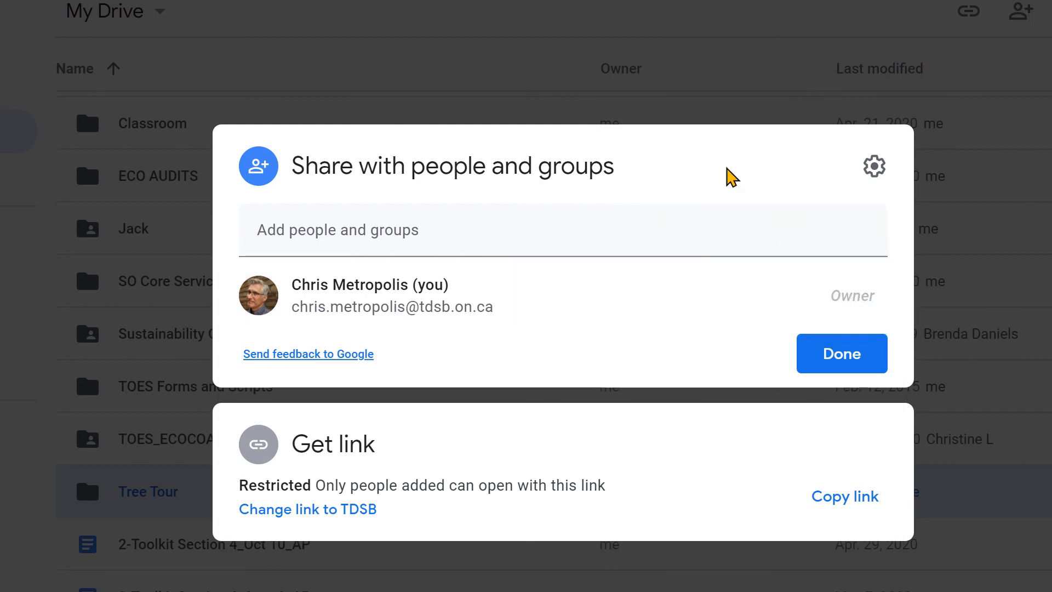
{"action": "left_click", "coordinate": [549, 5]}
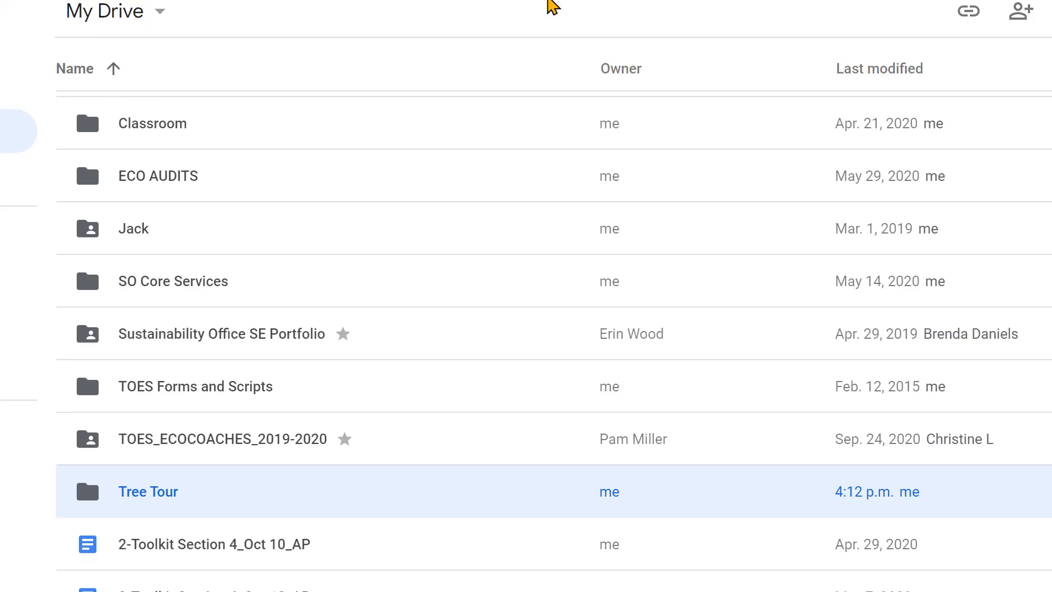